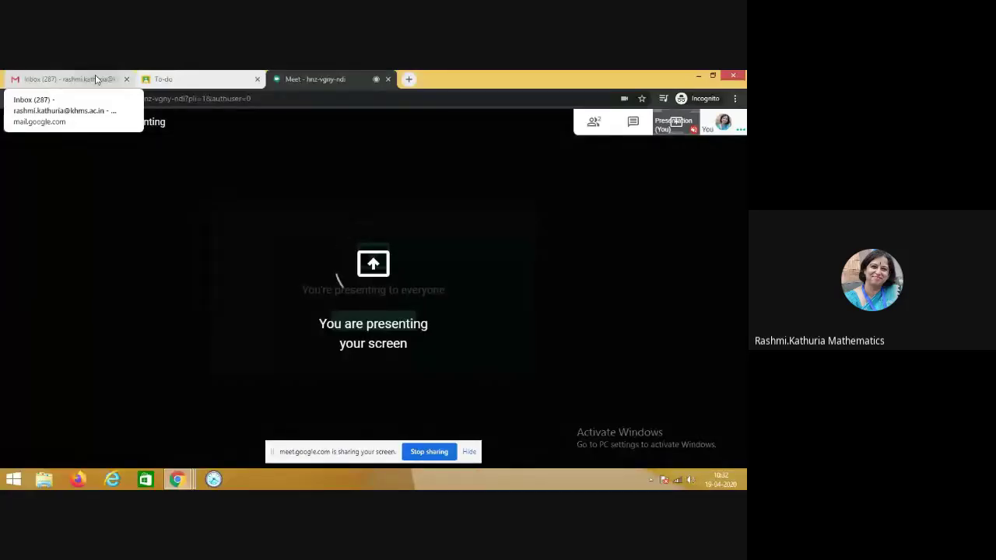
# Switch to the Gmail inbox and open Google Drive from it
pyautogui.click(96, 79)
pyautogui.click(646, 126)
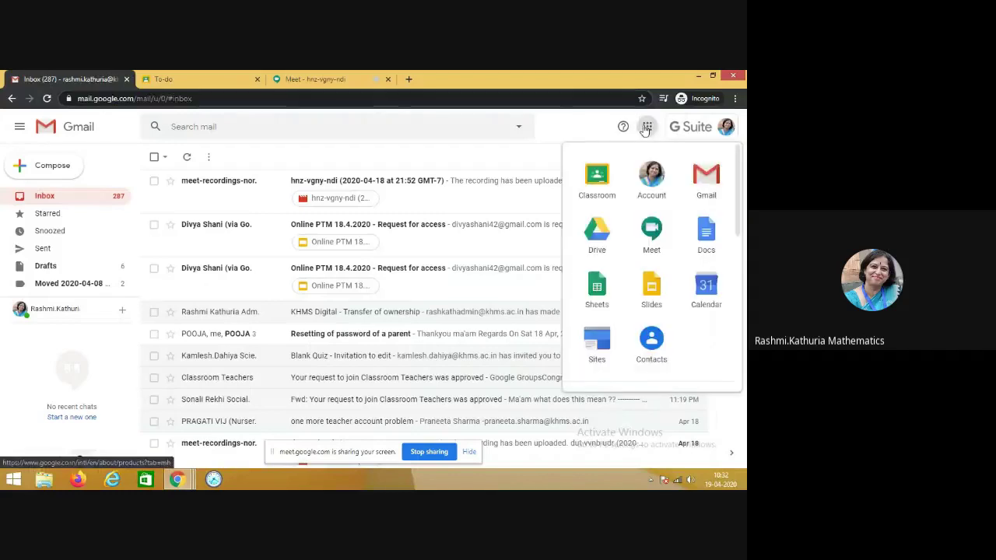
pyautogui.click(605, 236)
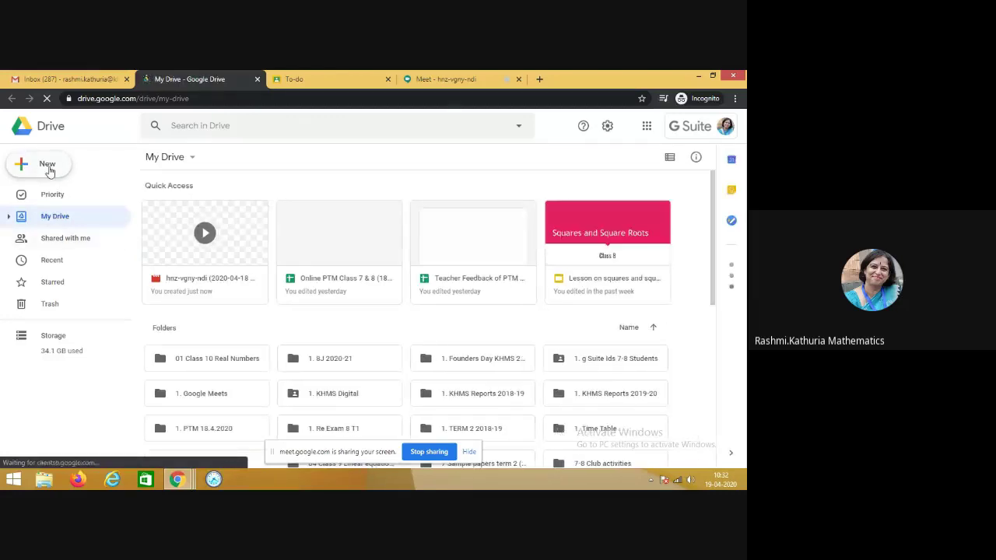
# Create a new folder named "Lesson Plan 20.4.2020" in My Drive
pyautogui.click(49, 168)
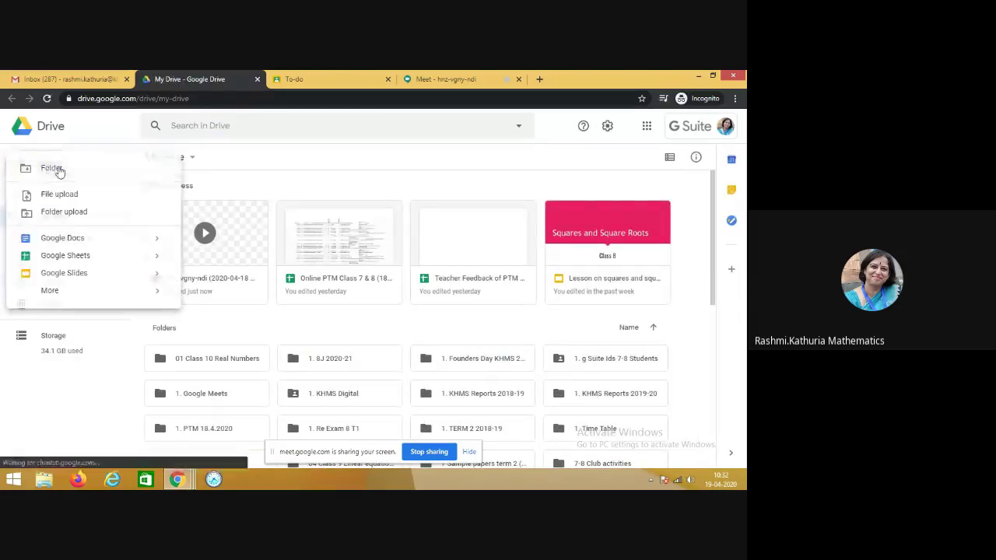
pyautogui.click(58, 168)
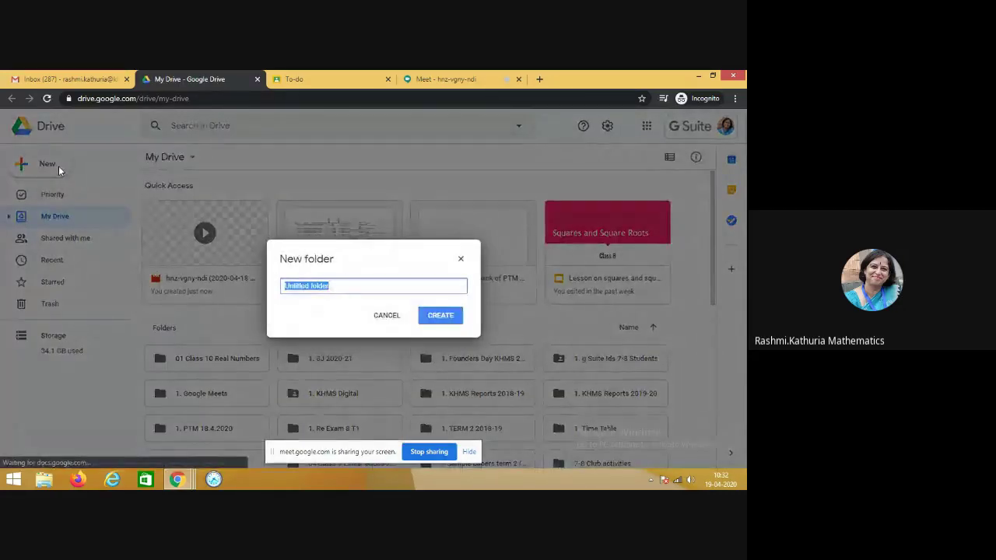
pyautogui.write('Lesson P')
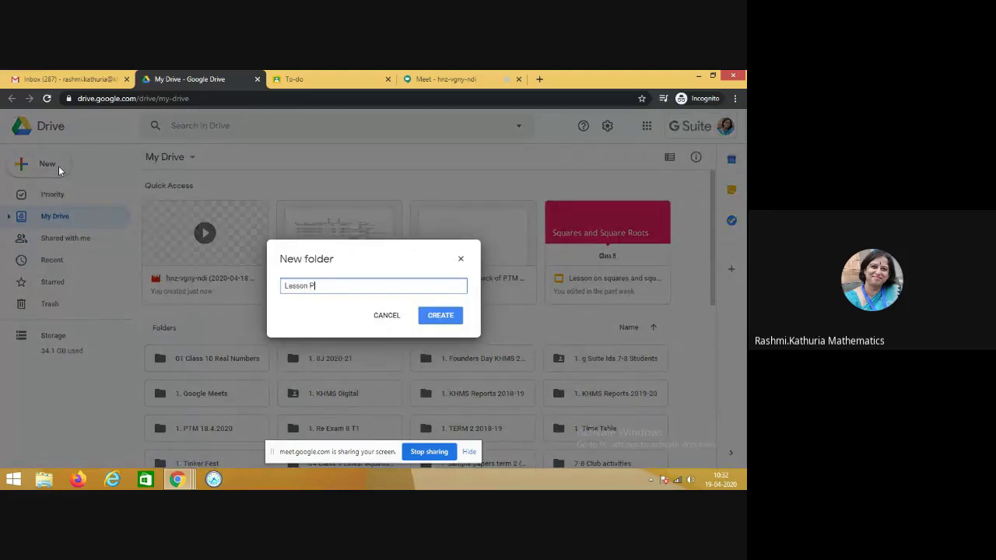
pyautogui.write('lan')
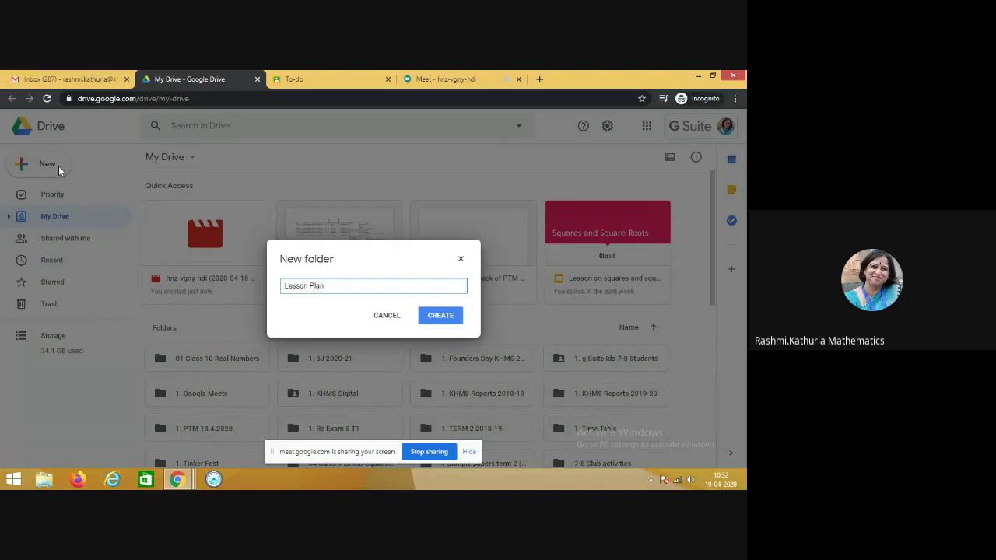
pyautogui.write(' 20')
pyautogui.write(' 4.2020')
pyautogui.click(441, 313)
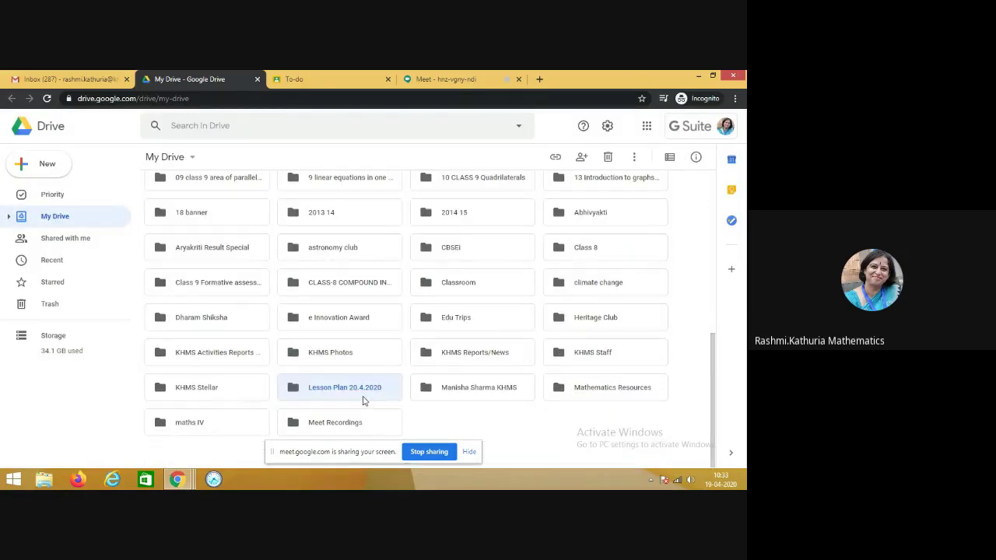
# Open the Lesson Plan 20.4.2020 folder and create a blank Google Slides presentation in it
pyautogui.doubleClick(362, 400)
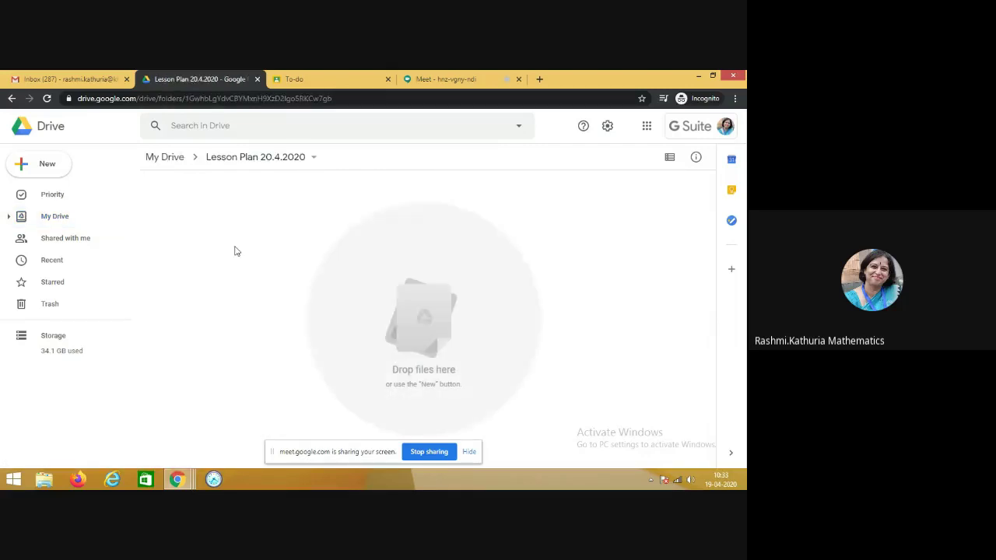
pyautogui.click(59, 165)
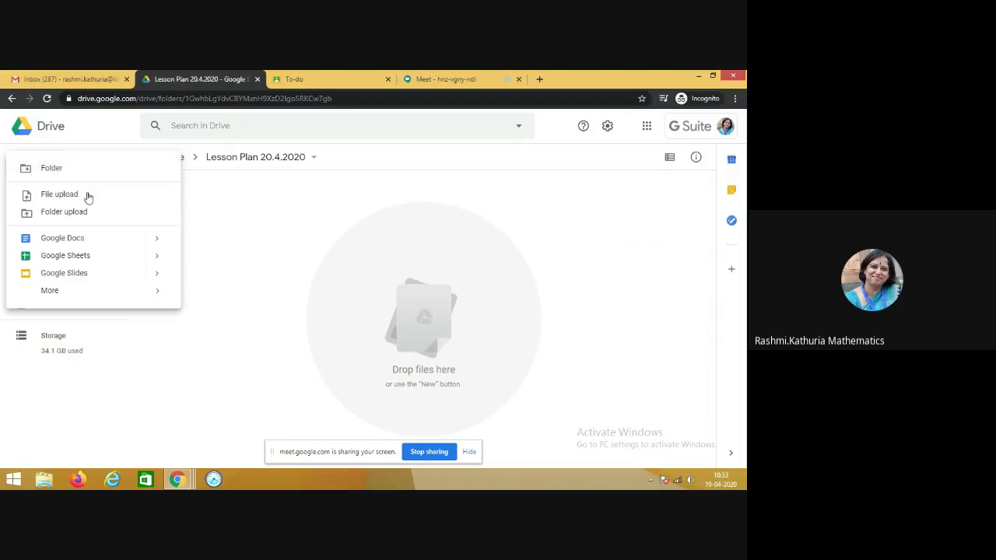
pyautogui.click(156, 277)
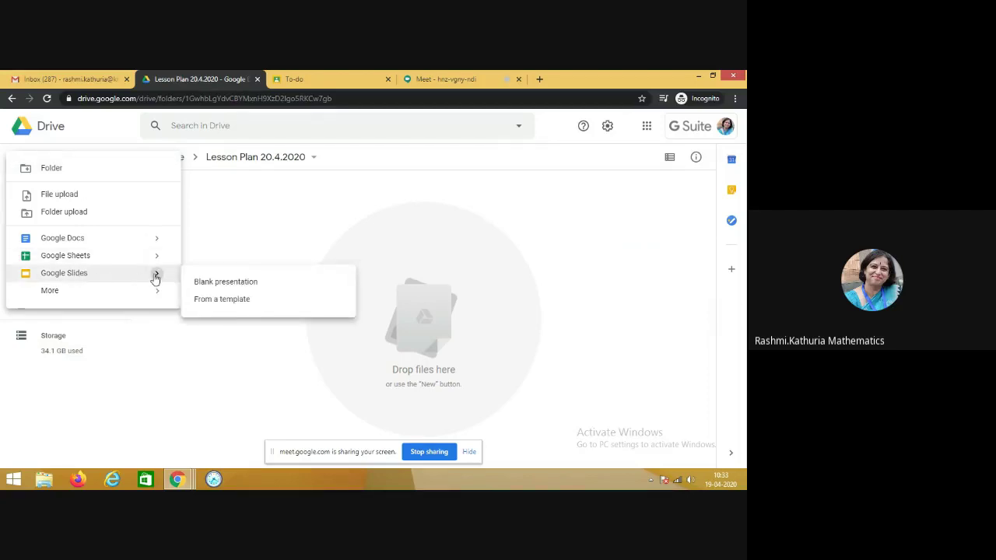
pyautogui.click(226, 284)
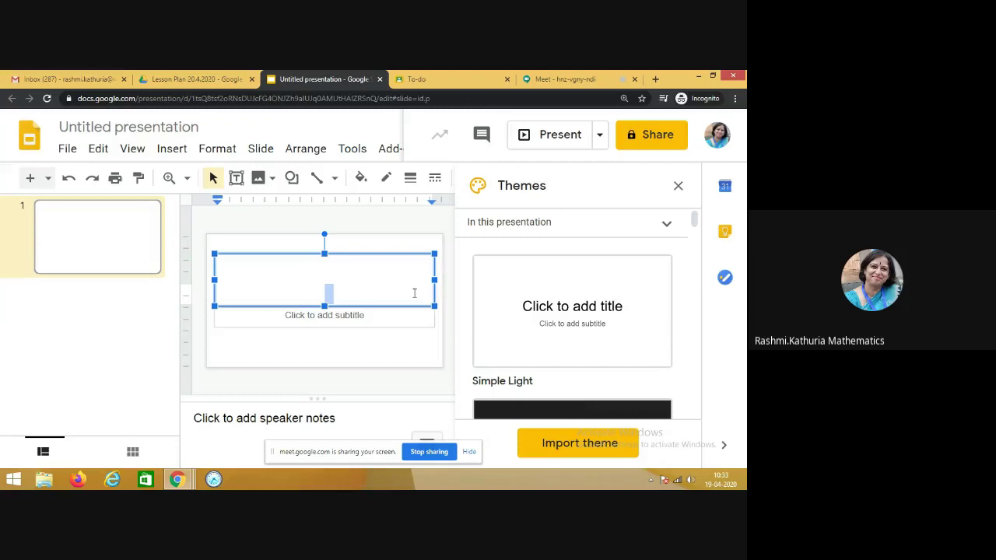
# Enter the title "Prayer" and subtitle "DAV Gaan" on the first slide, and name the presentation Prayer
pyautogui.write('Prayer')
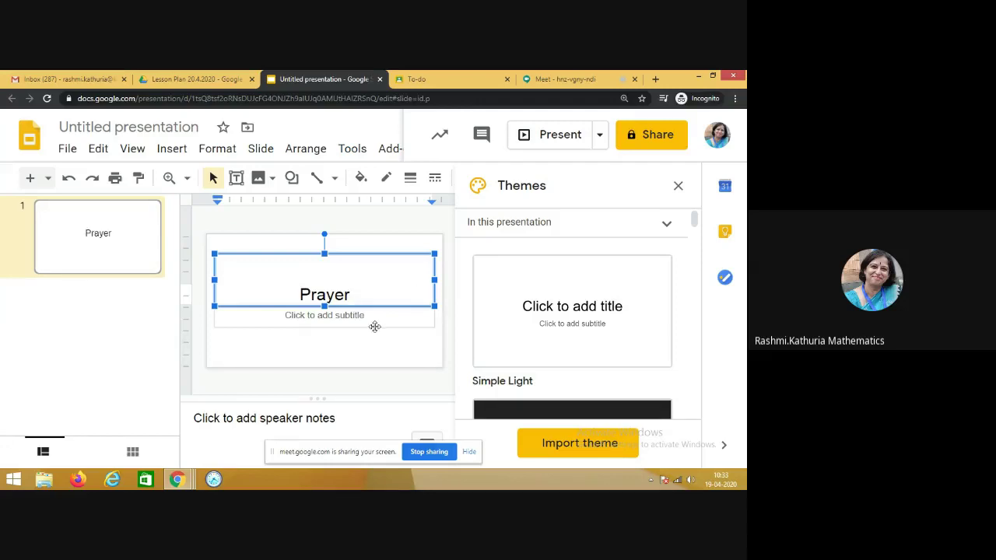
pyautogui.click(373, 325)
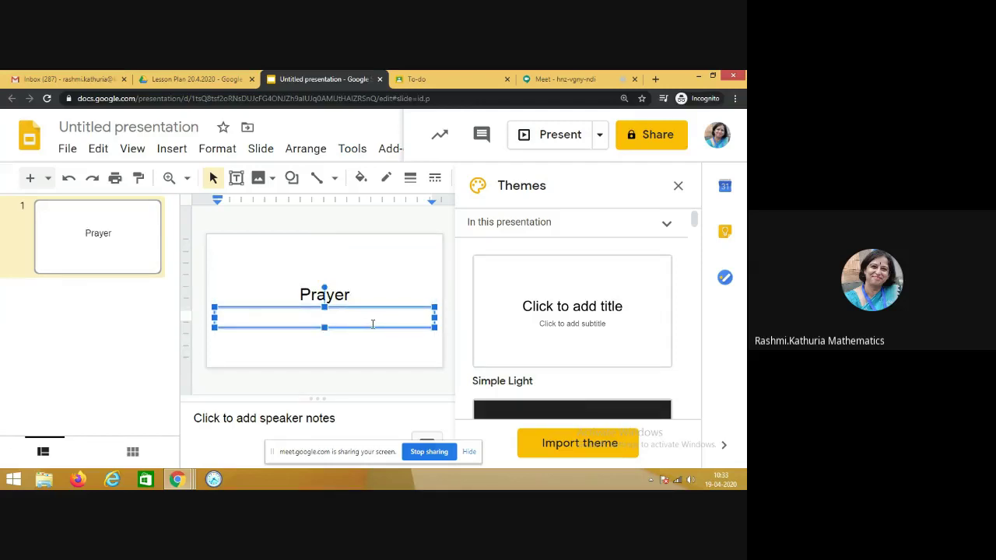
pyautogui.write('DAV Gaan')
pyautogui.click(131, 128)
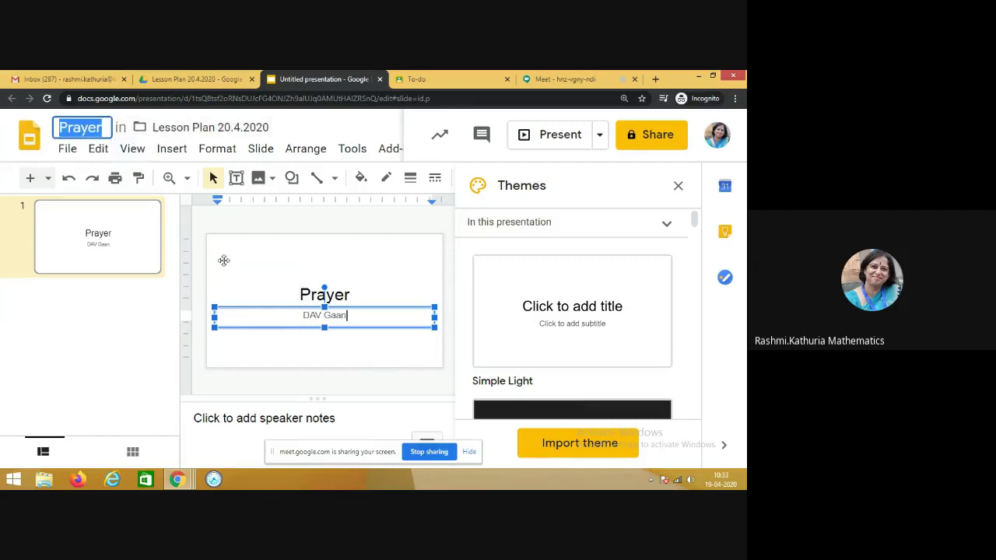
pyautogui.click(290, 354)
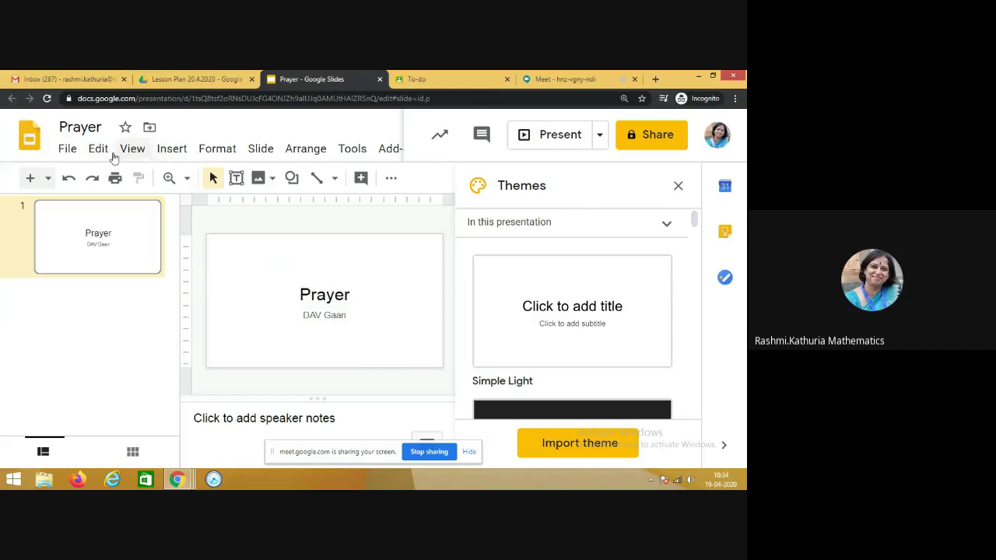
# Add a second slide, delete its body text placeholder and close the Themes pane
pyautogui.click(162, 156)
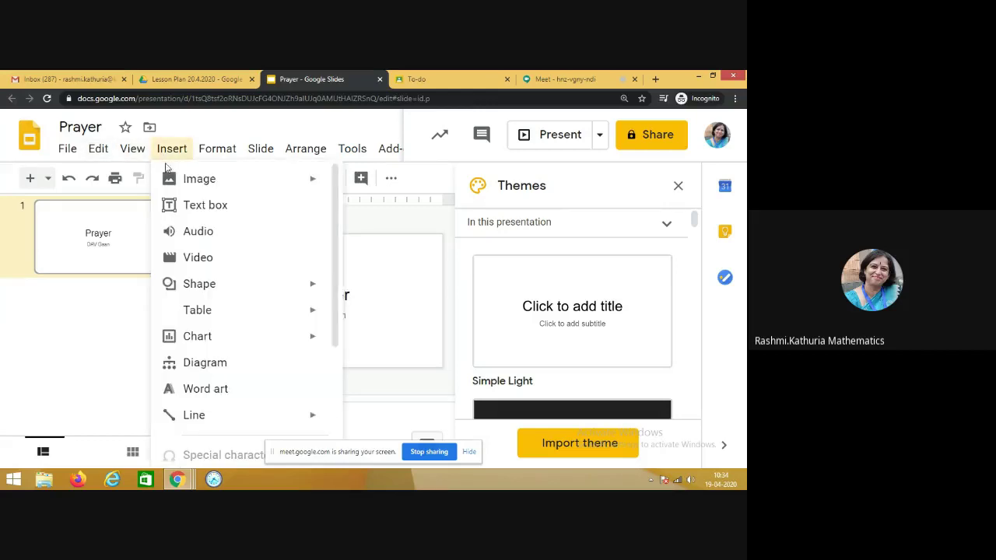
pyautogui.click(107, 222)
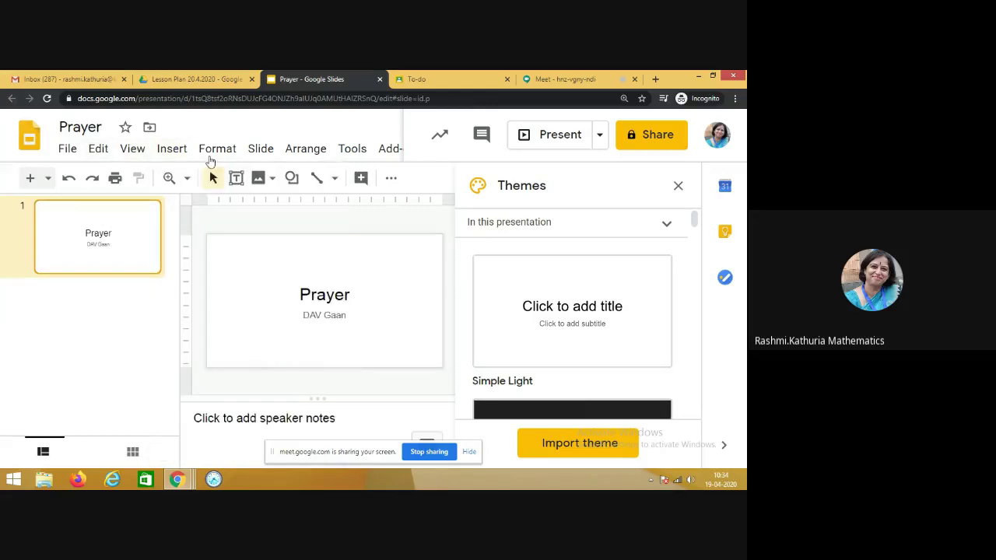
pyautogui.click(265, 151)
pyautogui.click(278, 179)
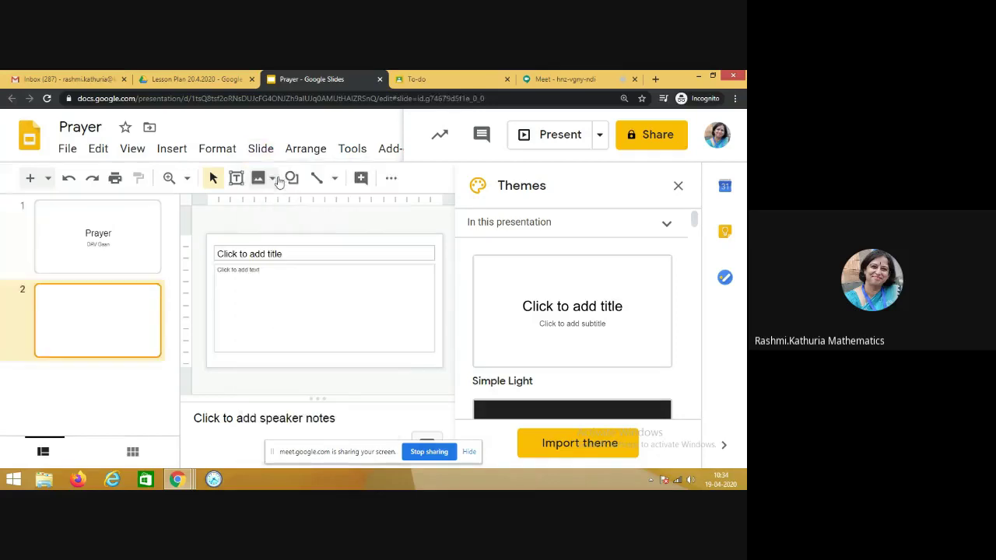
pyautogui.click(278, 269)
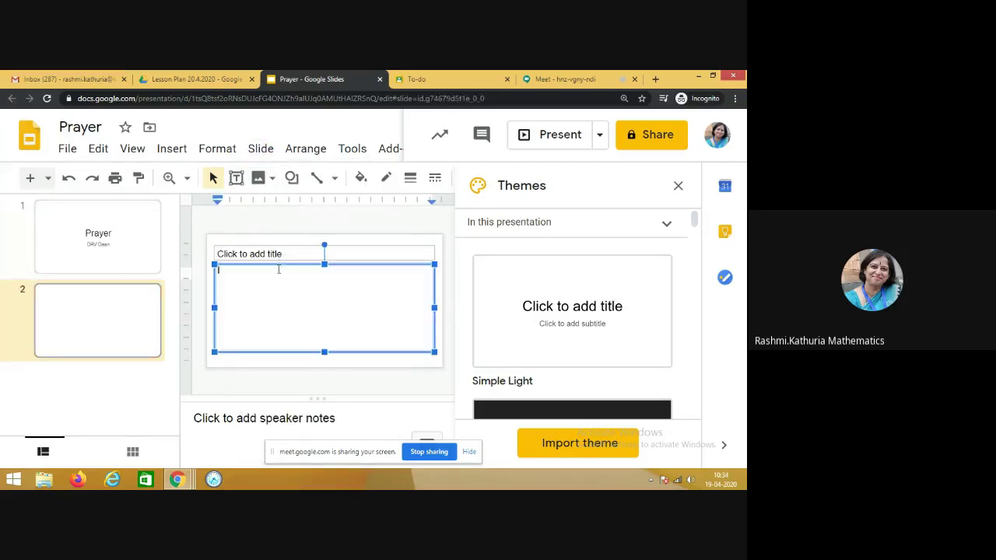
pyautogui.click(279, 266)
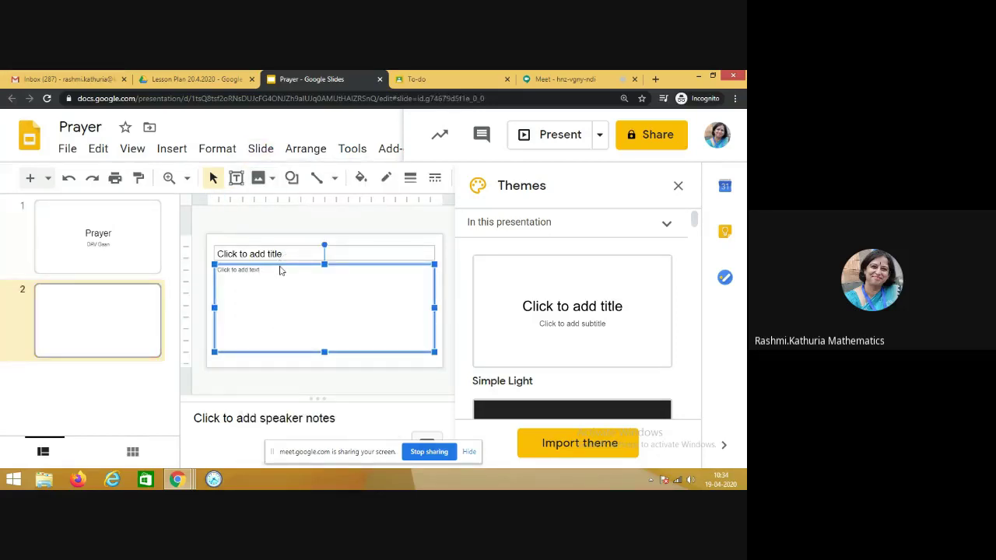
pyautogui.press('Delete')
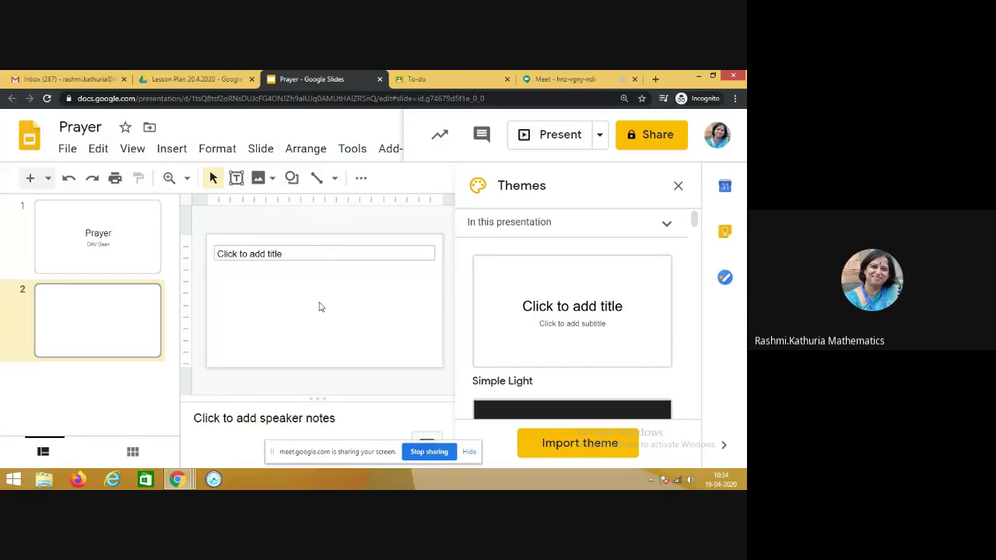
pyautogui.click(677, 186)
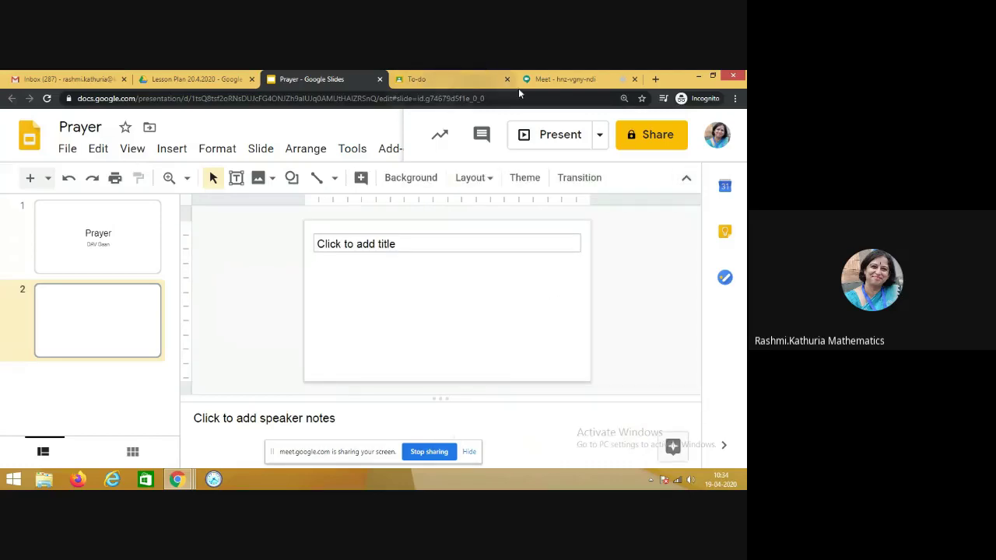
# Search the web for "you tube dav gaan" in a new browser tab
pyautogui.click(654, 80)
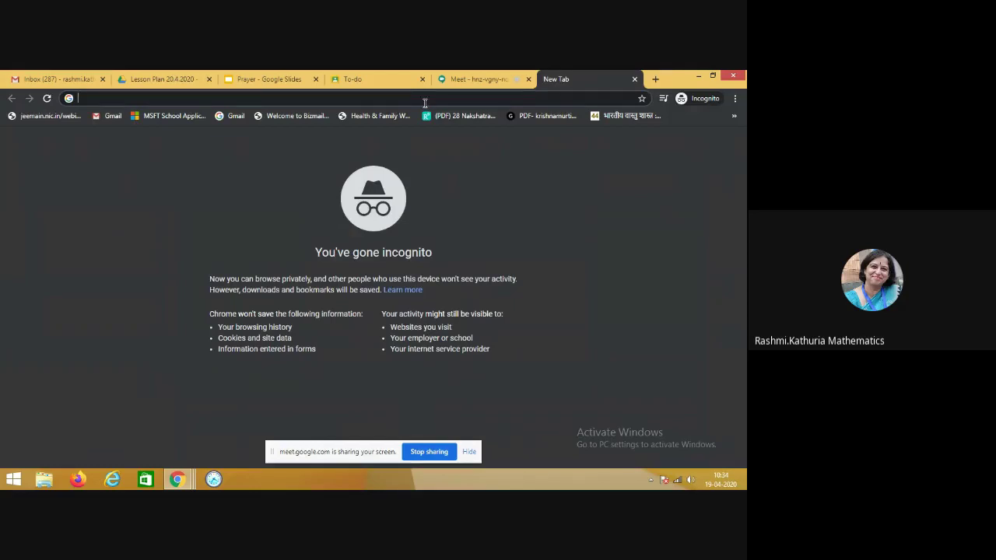
pyautogui.write('you tube ')
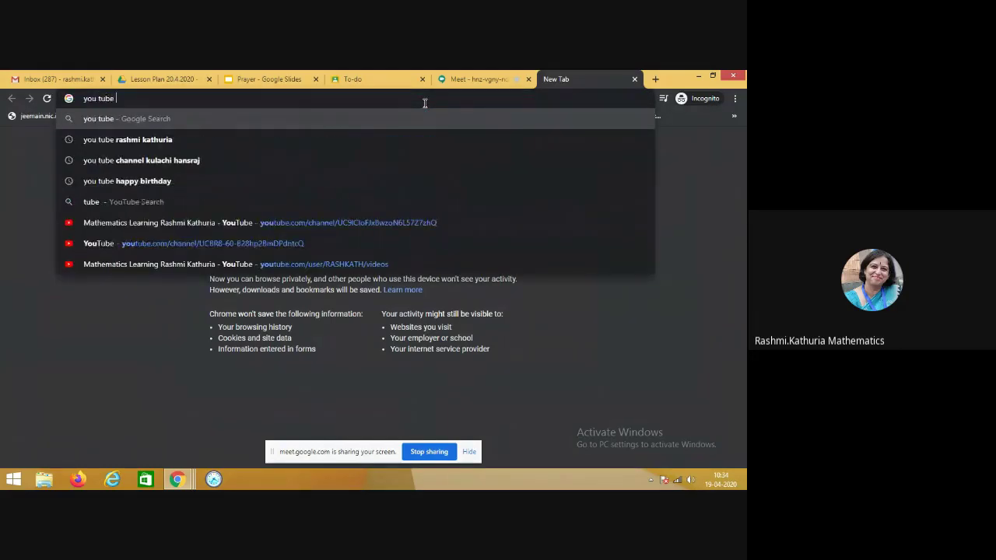
pyautogui.write('dav ')
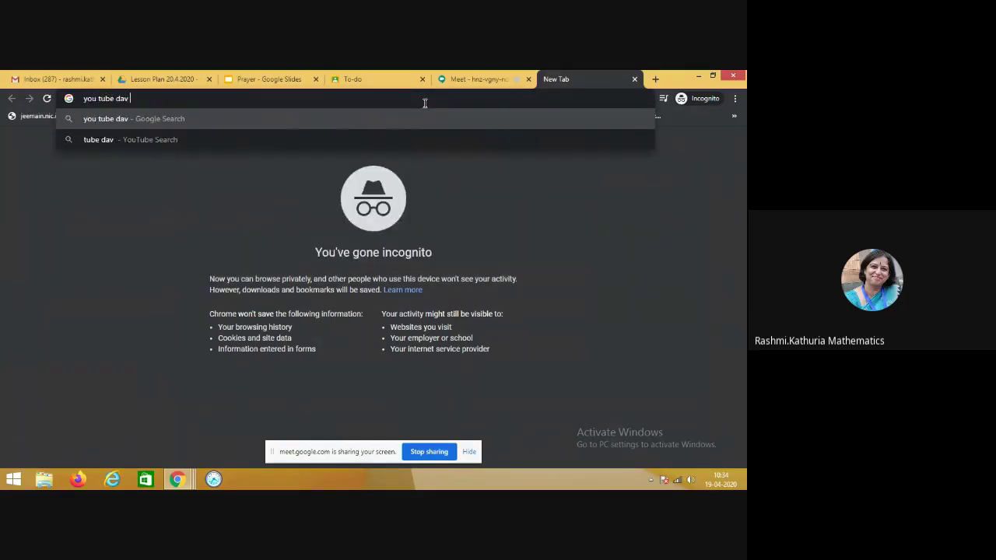
pyautogui.write('gaan')
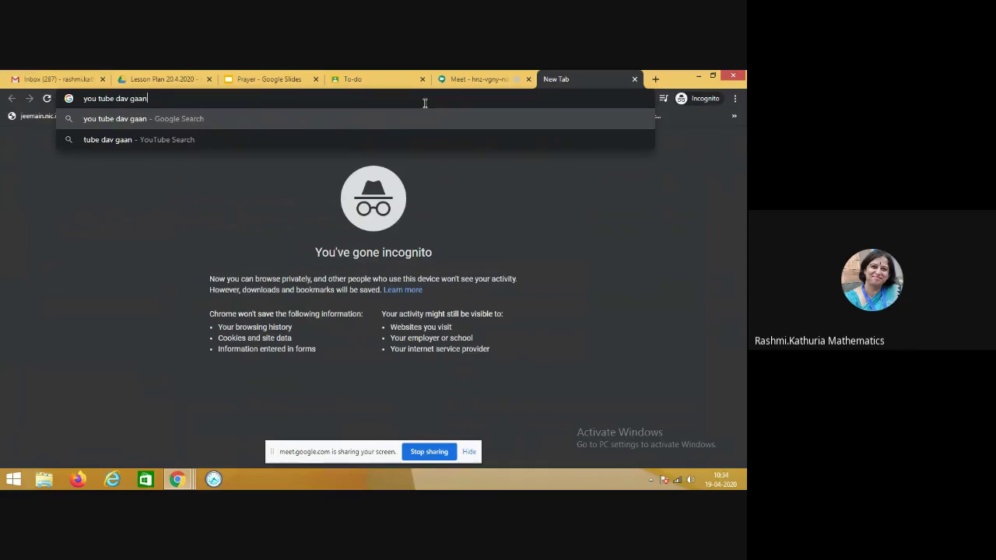
pyautogui.press('Return')
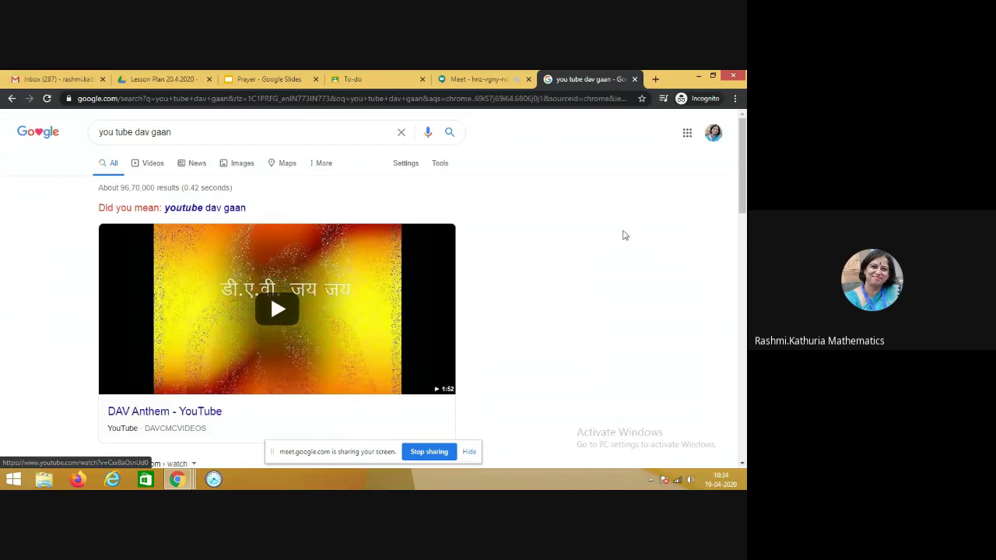
# Open the DAV Anthem video on YouTube, copy its share link and close the video's tab
pyautogui.scroll(-2, 270, 267)
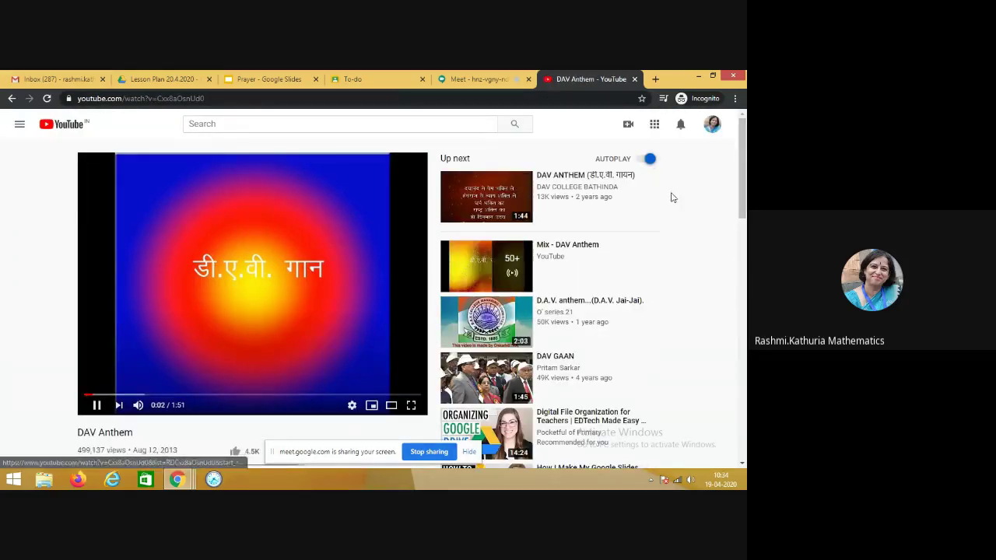
pyautogui.scroll(-2, 742, 167)
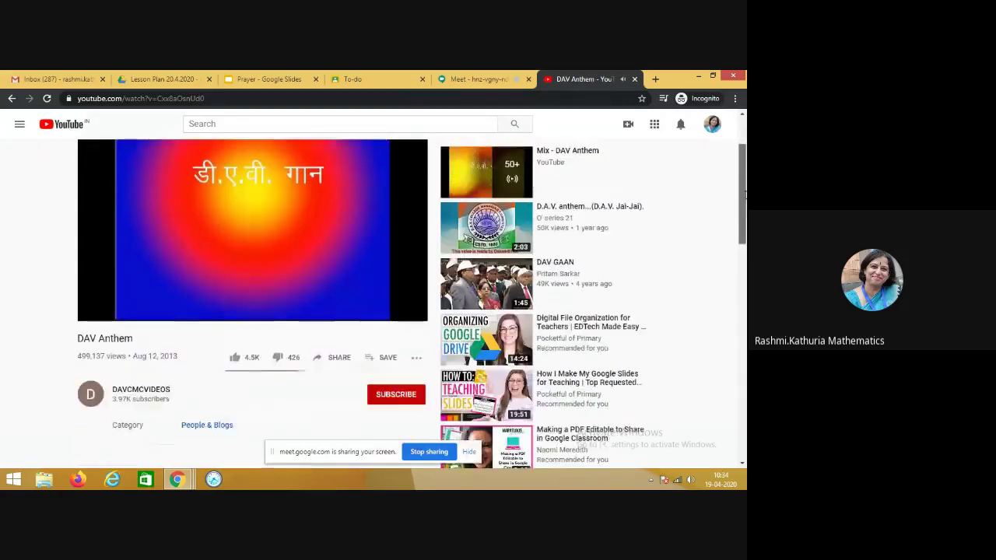
pyautogui.click(336, 363)
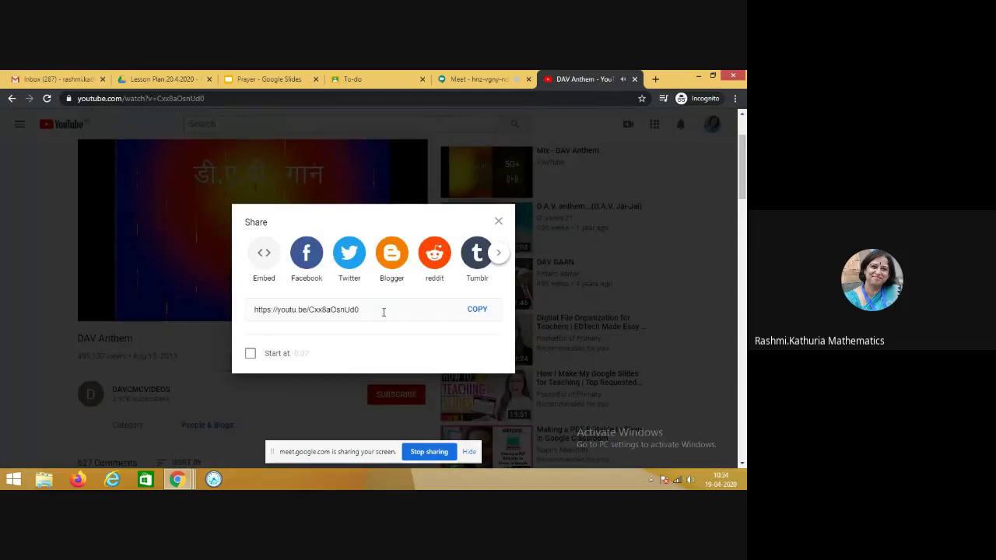
pyautogui.click(475, 309)
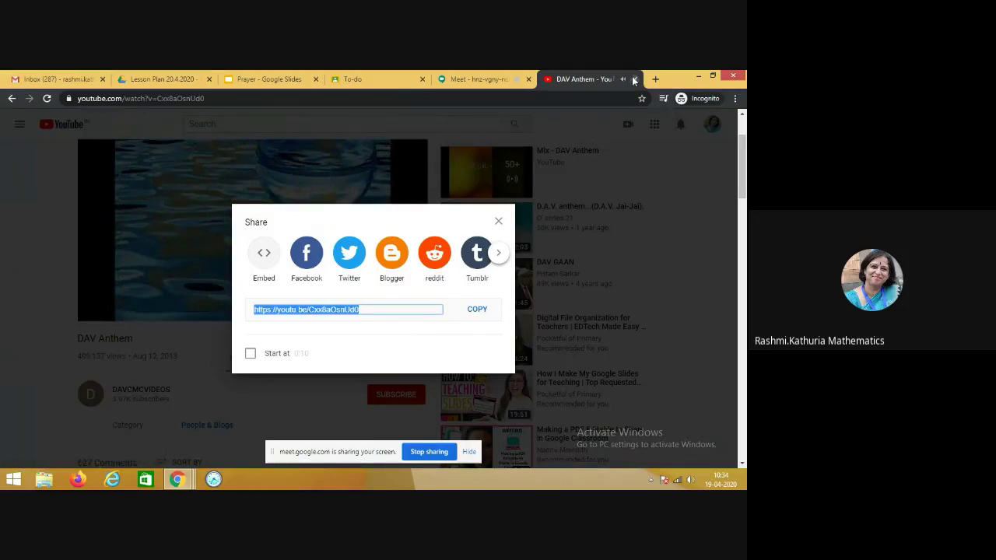
pyautogui.press('Escape')
pyautogui.click(634, 78)
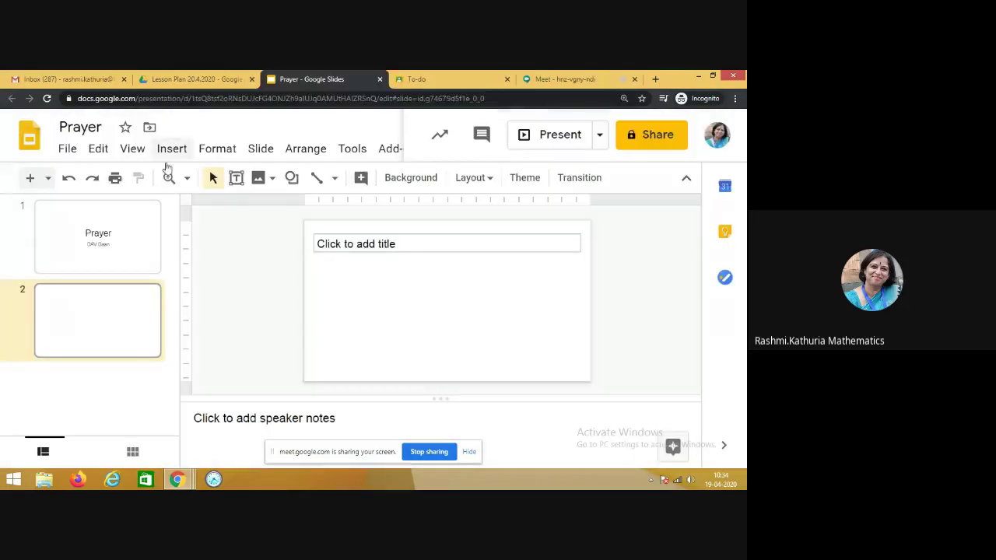
# Enter "Let us stand together for reciting DAV Gaan" as the title of the second slide
pyautogui.click(342, 245)
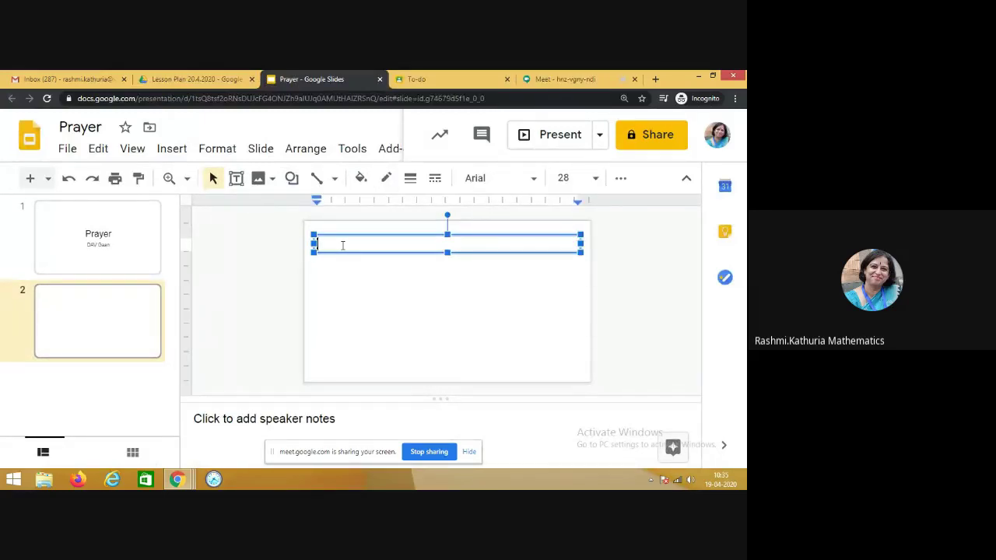
pyautogui.write('Let')
pyautogui.write('us stand together ')
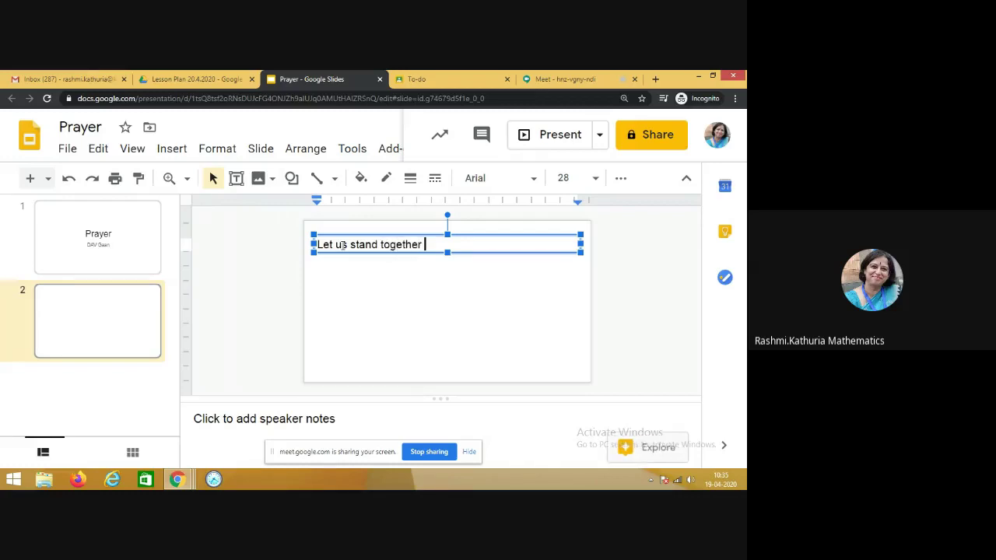
pyautogui.write('for reciting DAV Gaan')
pyautogui.click(338, 274)
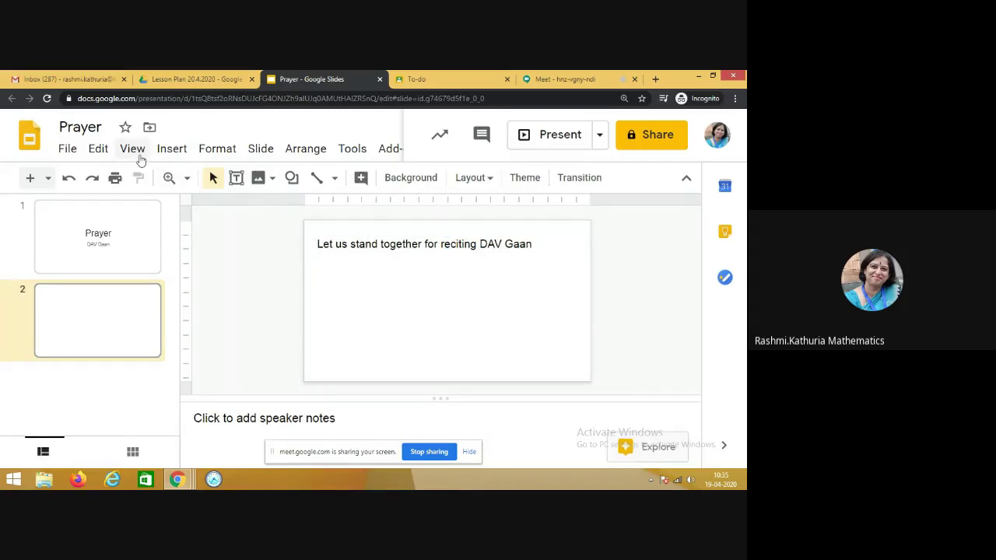
# Insert the DAV Anthem video on the second slide by searching YouTube with the copied share link
pyautogui.click(172, 152)
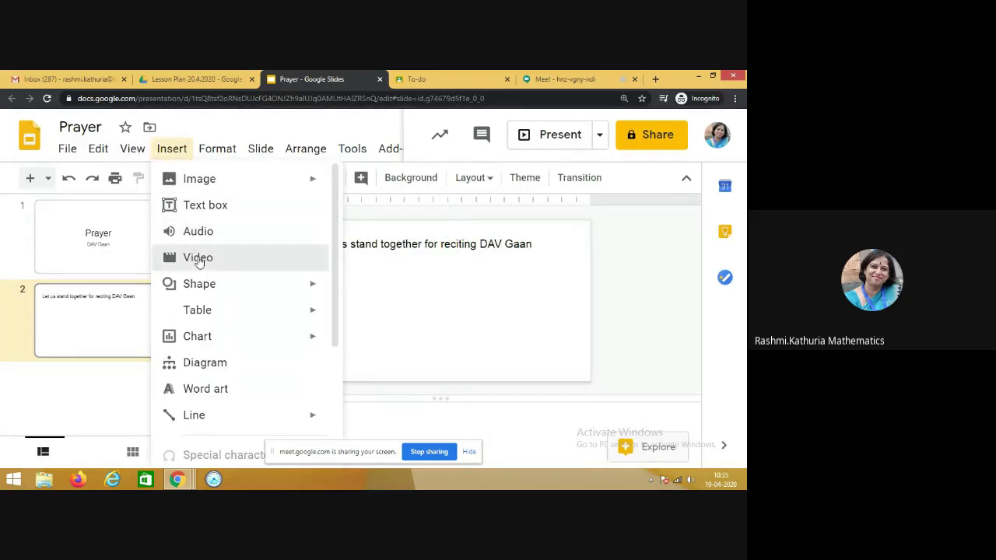
pyautogui.click(194, 258)
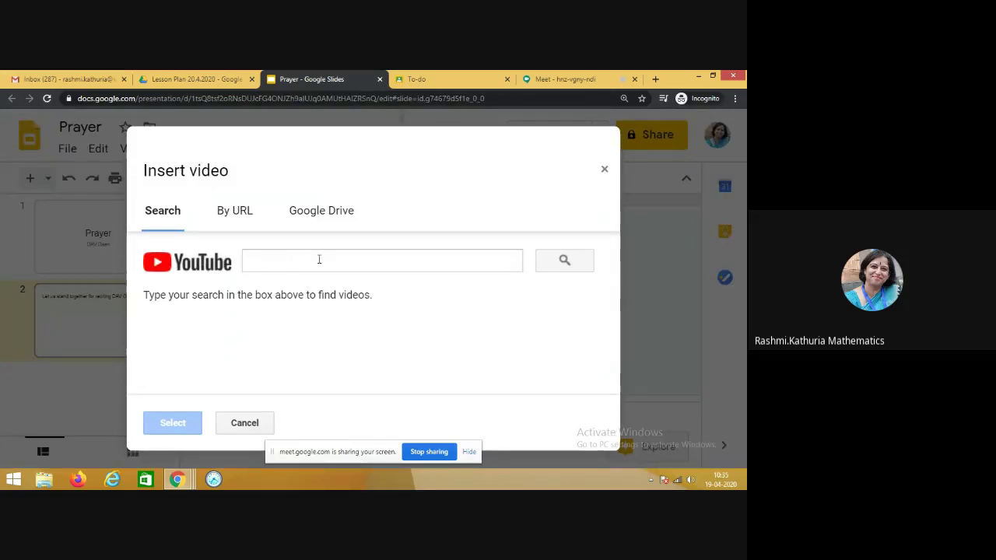
pyautogui.click(324, 262)
pyautogui.rightClick(324, 262)
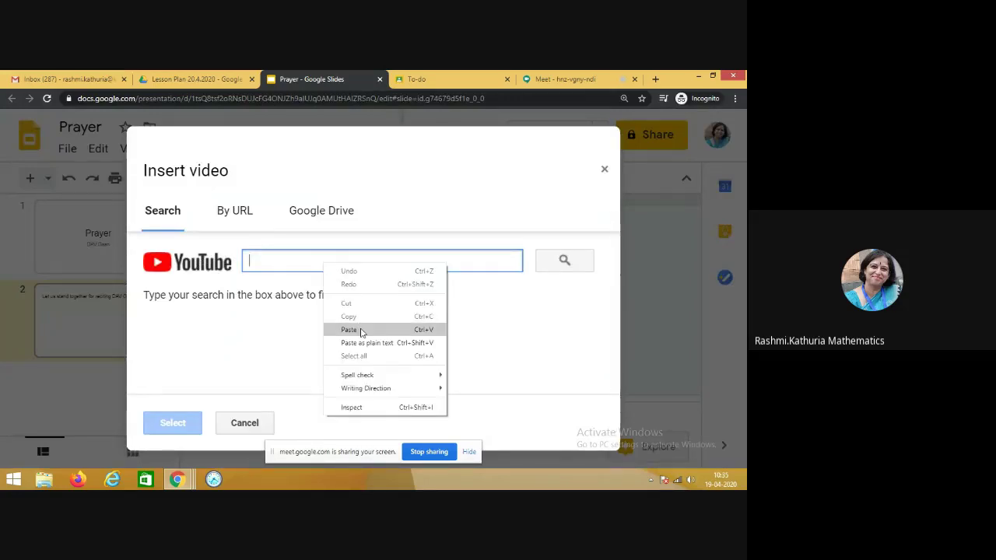
pyautogui.click(360, 332)
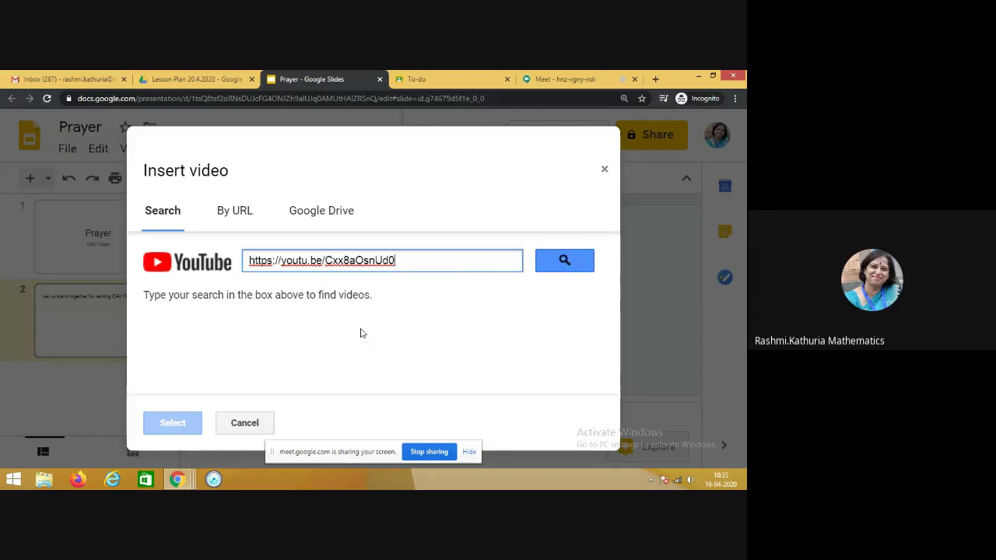
pyautogui.click(565, 263)
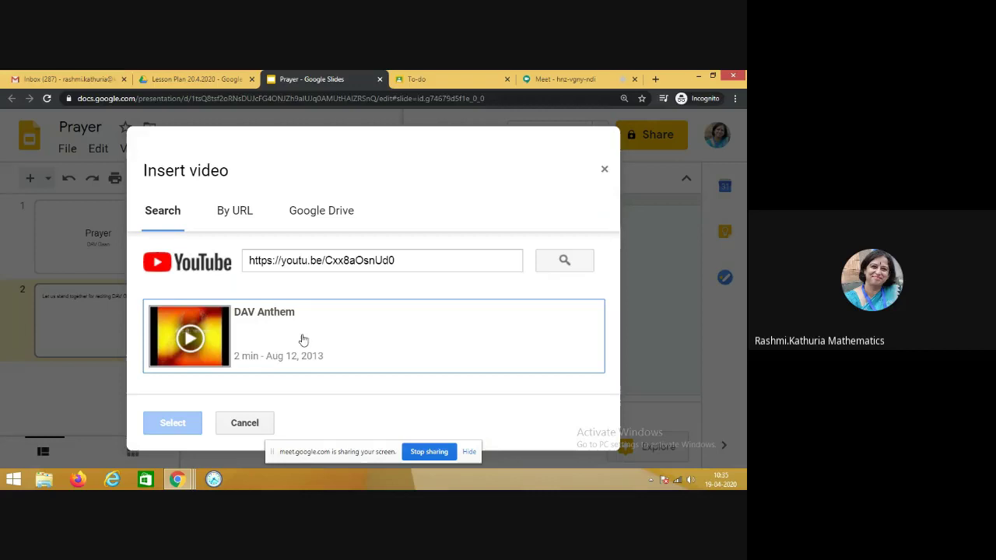
pyautogui.click(329, 348)
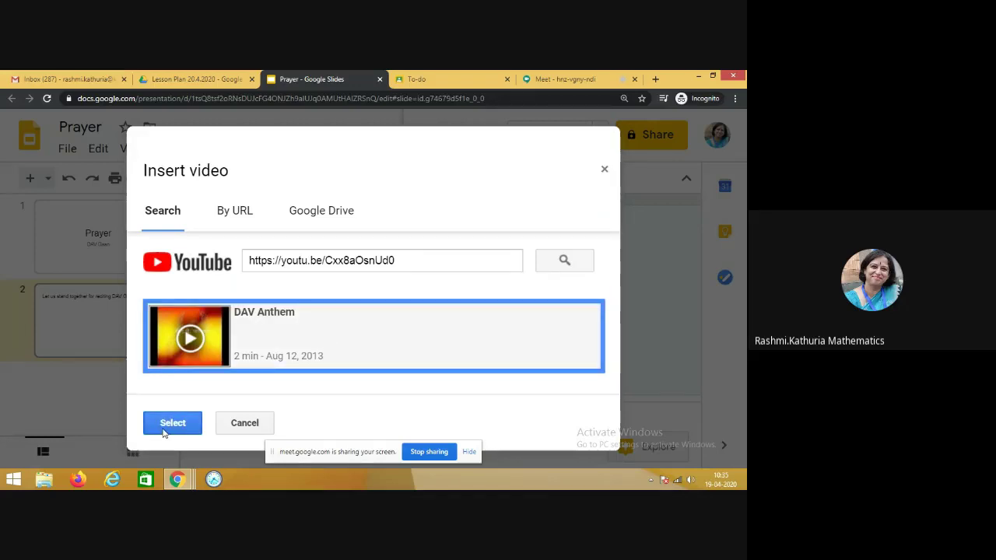
pyautogui.click(172, 423)
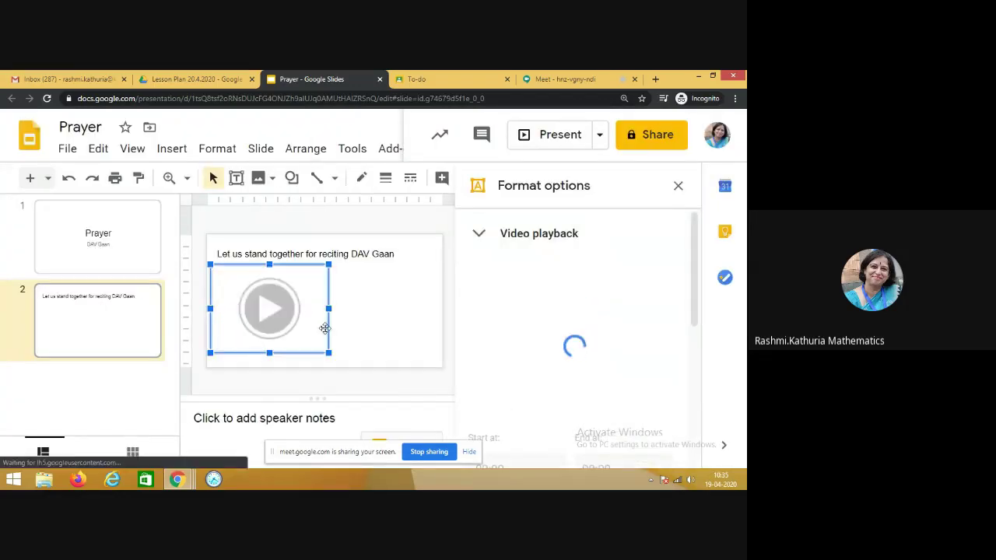
# Centre the video below the second slide's title, enlarge it to reach the slide's lower edge, and close the format options
pyautogui.moveTo(338, 317); pyautogui.dragTo(380, 312)
pyautogui.moveTo(371, 349); pyautogui.dragTo(395, 365)
pyautogui.click(423, 351)
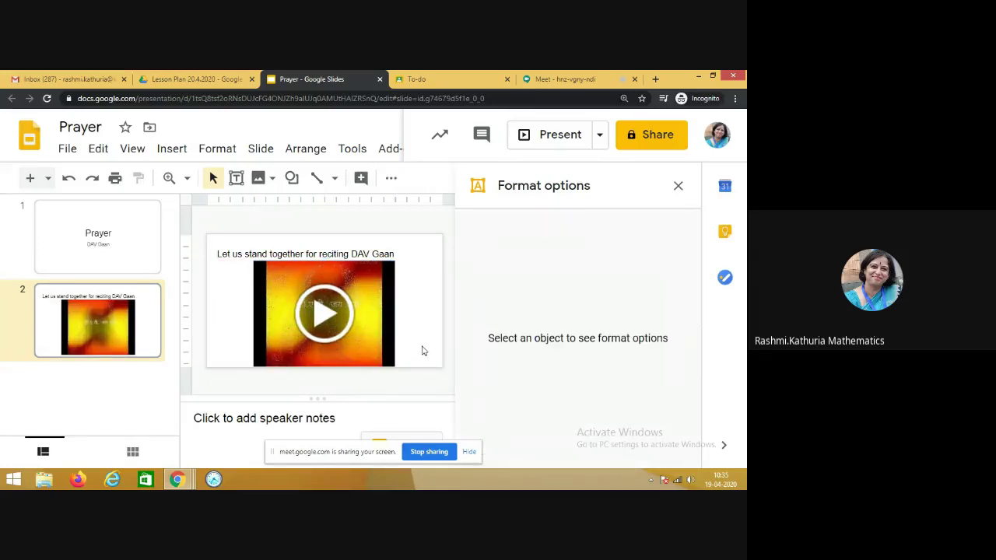
pyautogui.click(677, 185)
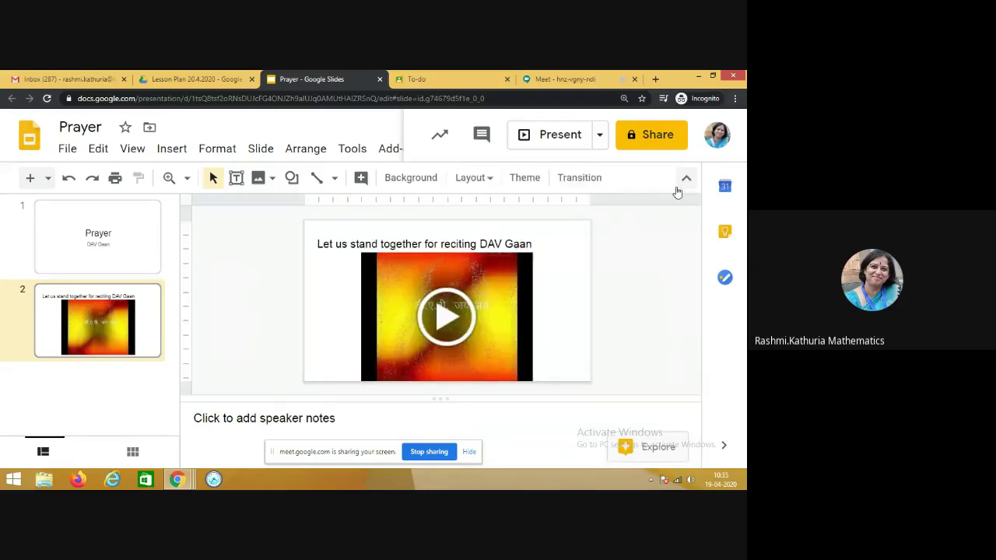
# Present the slideshow from the first slide, advance to the second slide, play the DAV Anthem video and exit the presentation
pyautogui.click(116, 243)
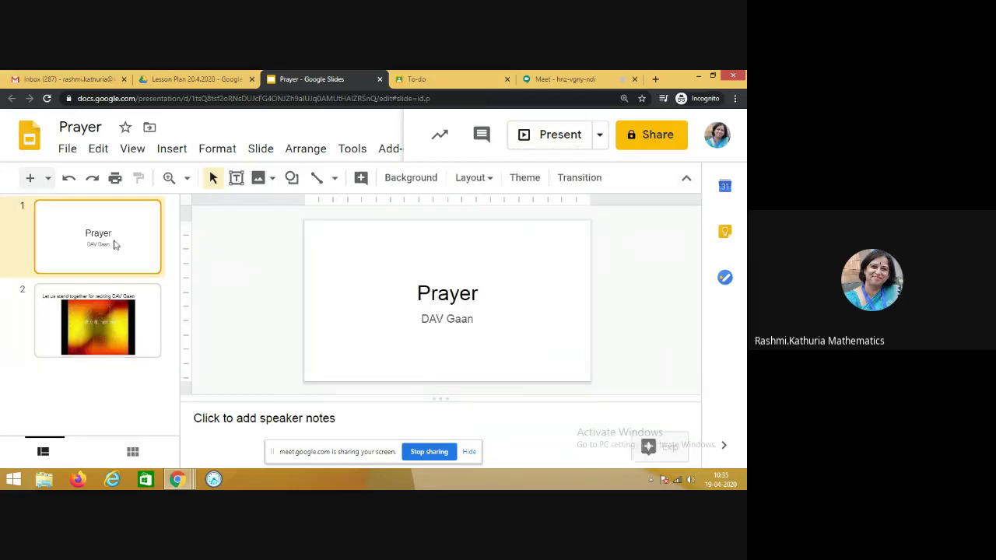
pyautogui.click(537, 137)
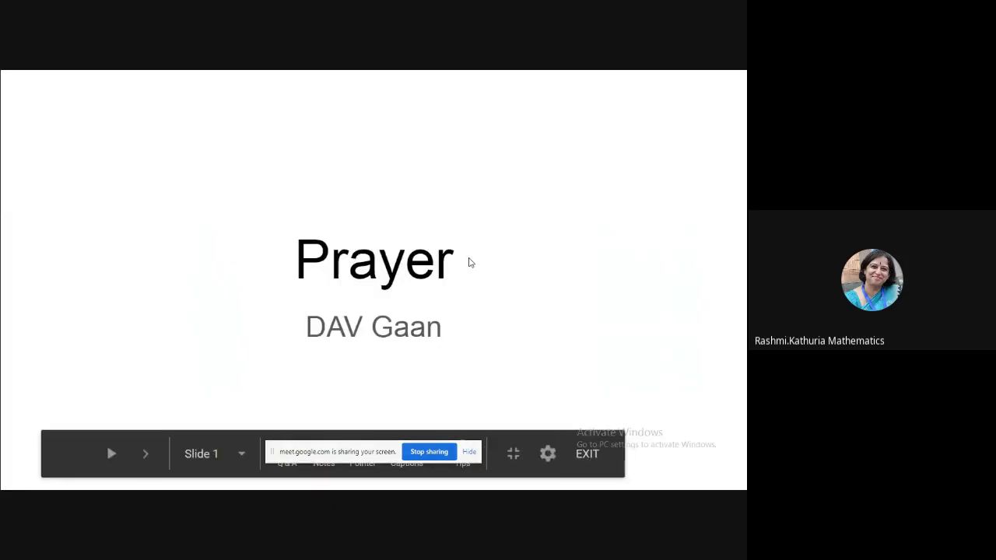
pyautogui.press('Right')
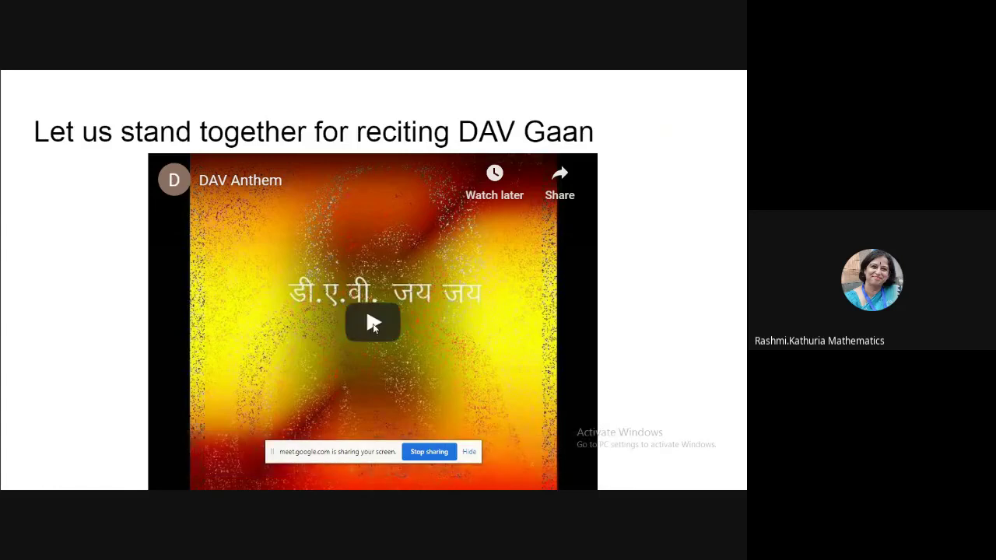
pyautogui.click(374, 325)
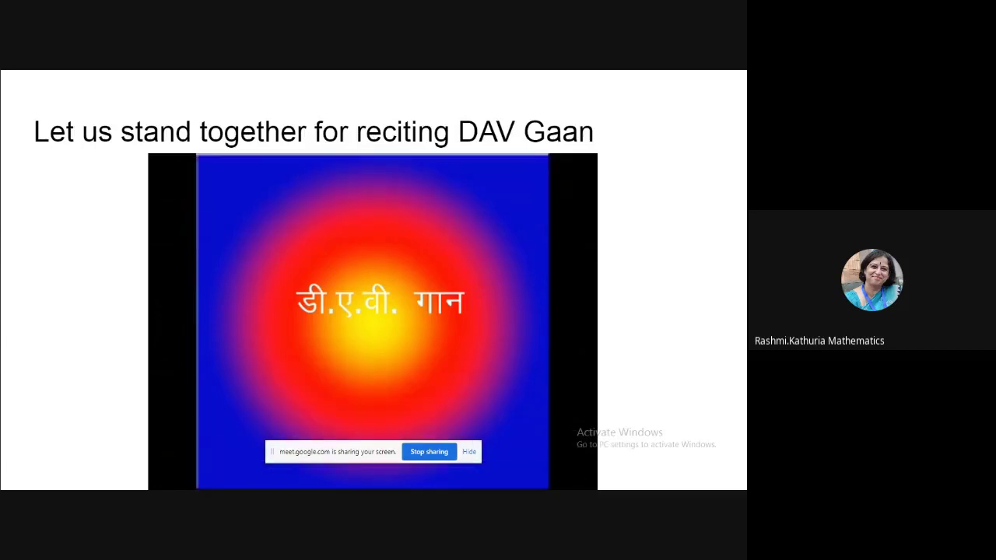
pyautogui.moveTo(497, 340)
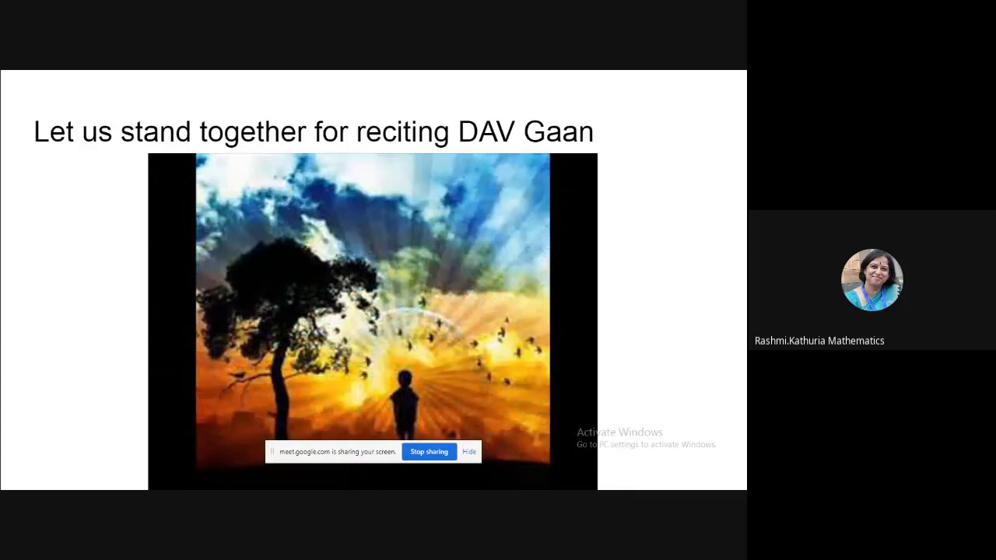
pyautogui.press('Escape')
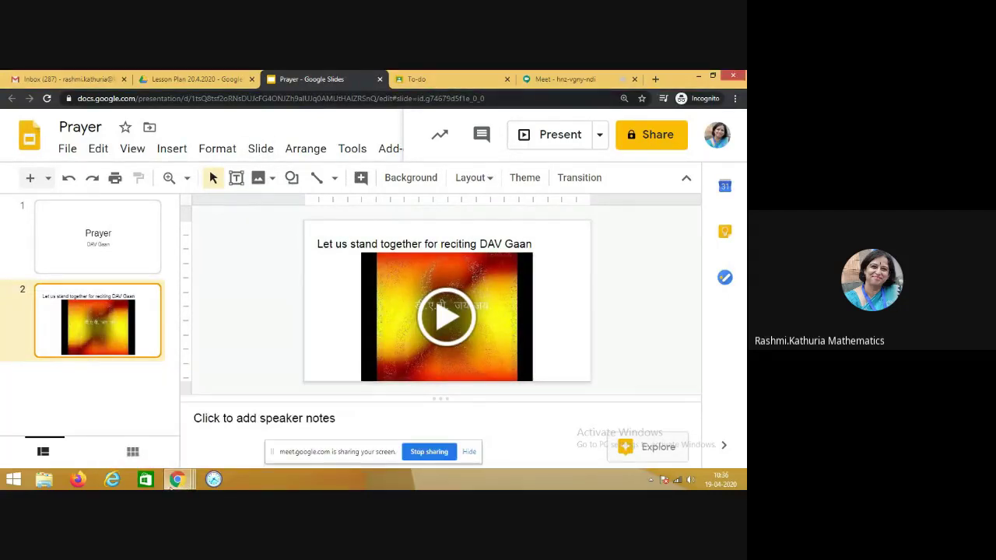
pyautogui.moveTo(177, 482)
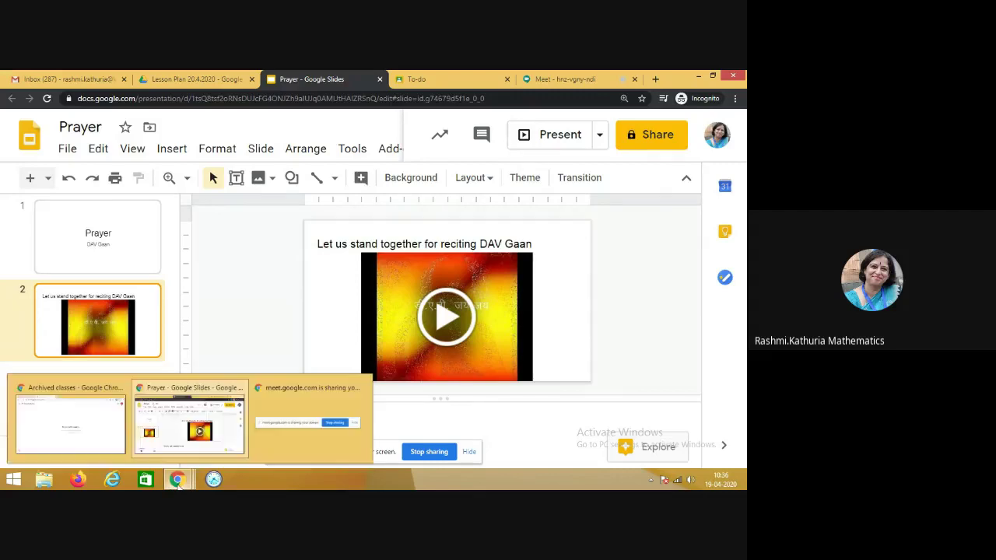
pyautogui.click(76, 428)
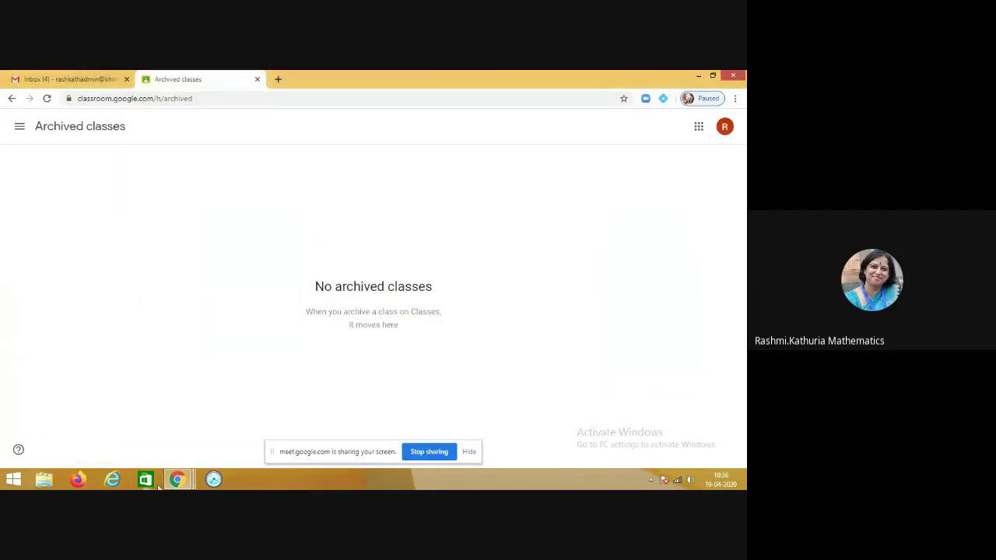
pyautogui.moveTo(178, 480)
pyautogui.click(189, 420)
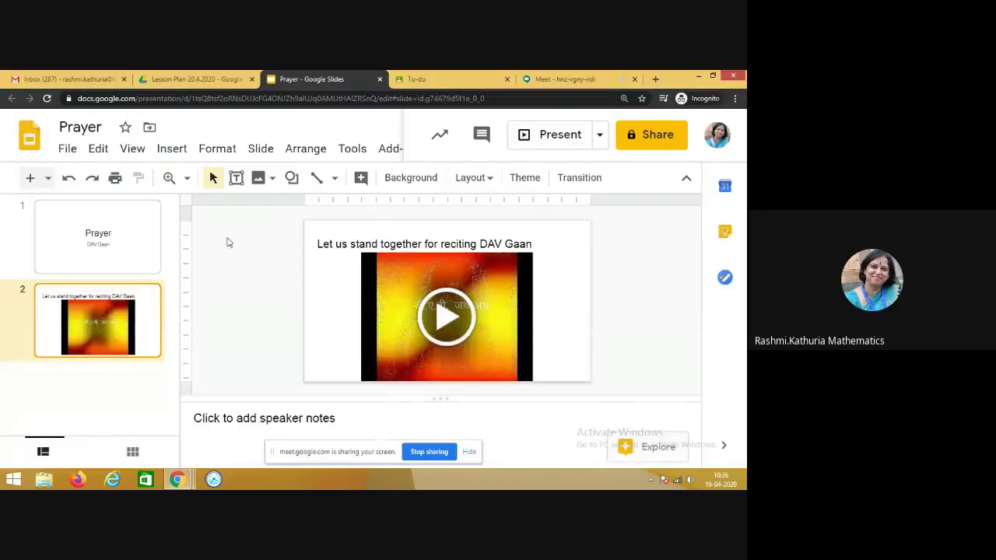
pyautogui.click(546, 84)
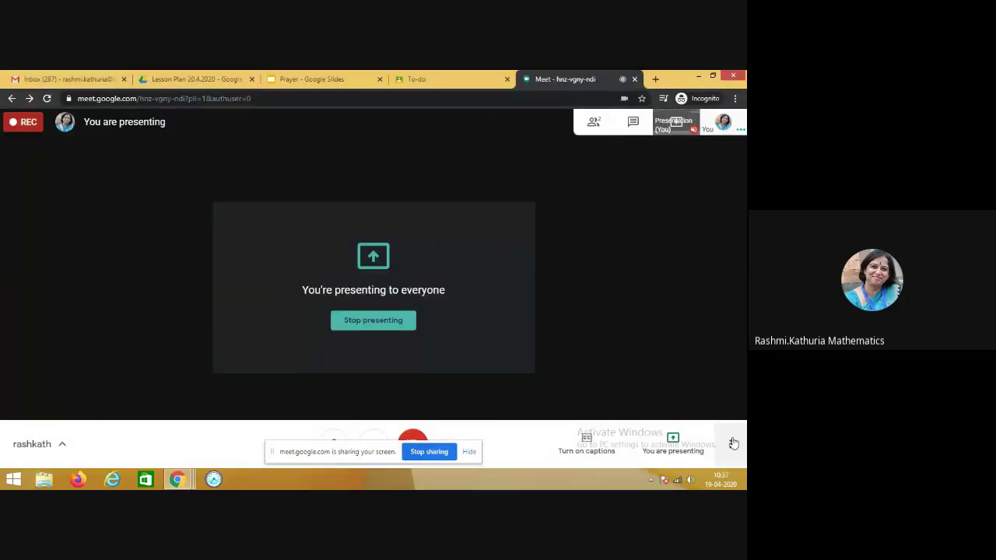
pyautogui.click(731, 443)
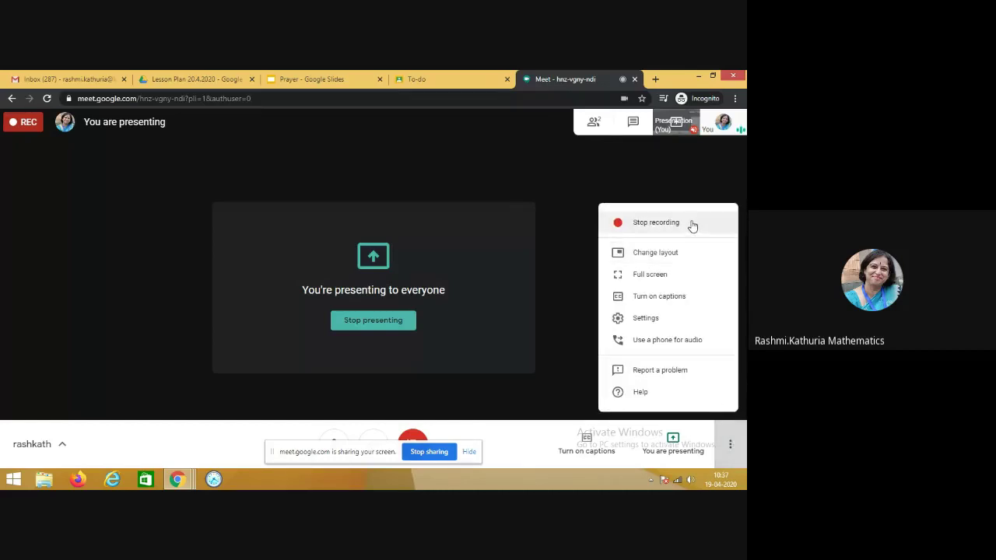